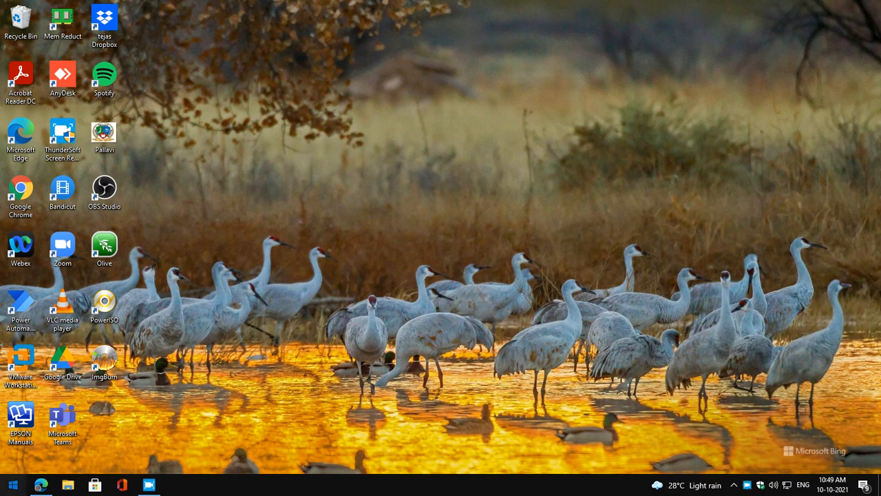
- Go to the VPN section of the Windows Network & Internet settings and start adding a VPN connection
left_click(13, 485)
left_click(13, 434)
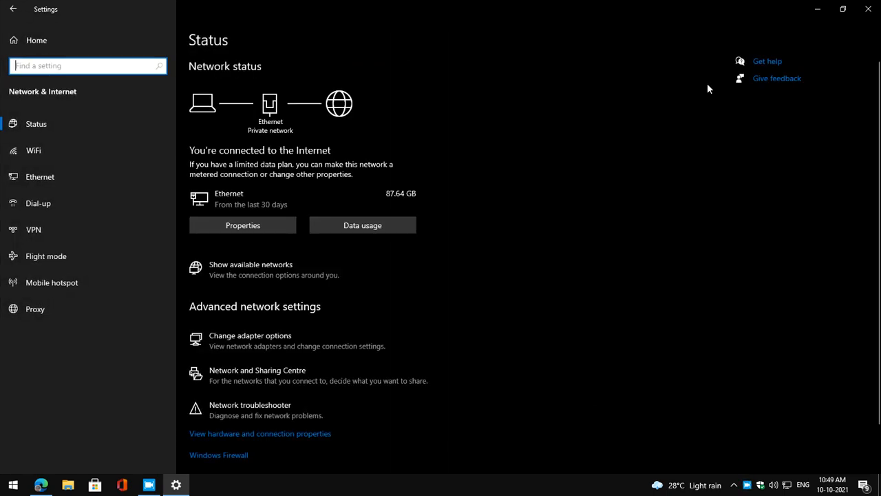
left_click(72, 243)
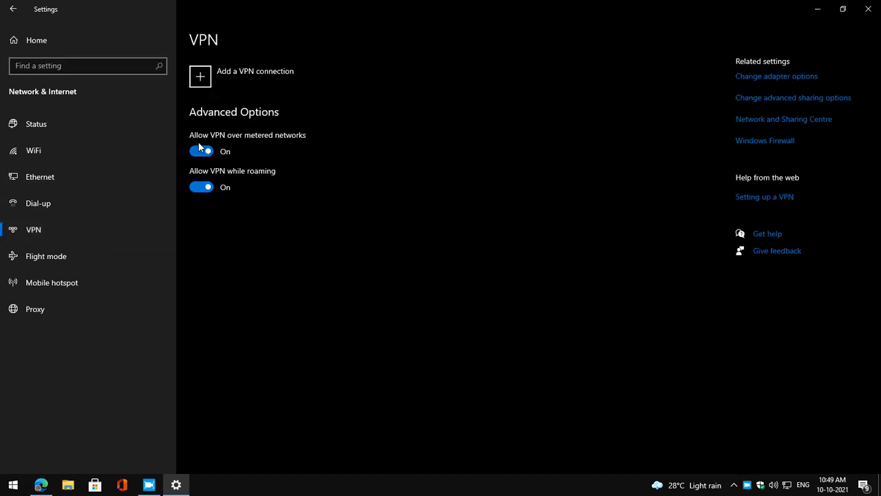
left_click(253, 74)
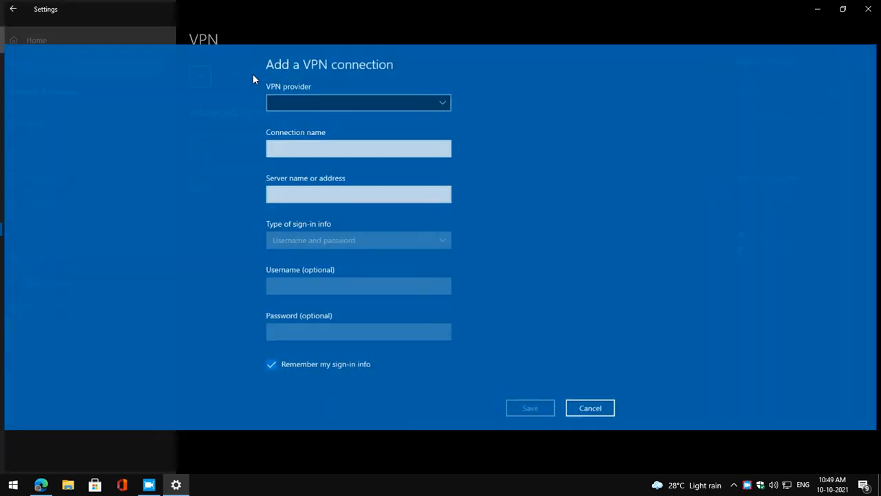
- Set the VPN provider to Windows (built-in) and enter VPNBOOK as the connection name
left_click(312, 102)
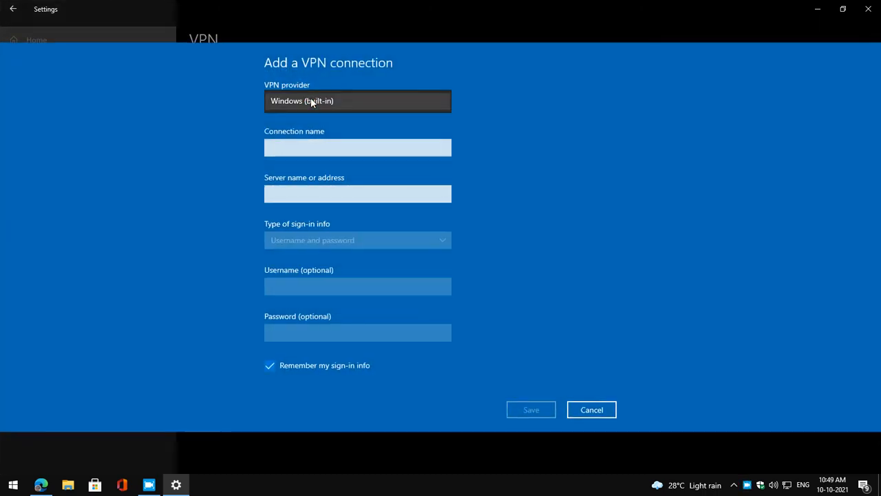
left_click(362, 102)
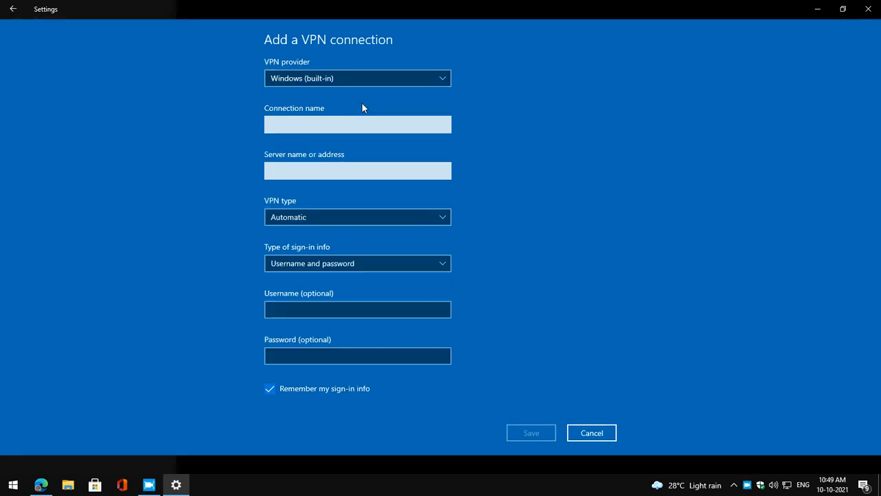
left_click(282, 125)
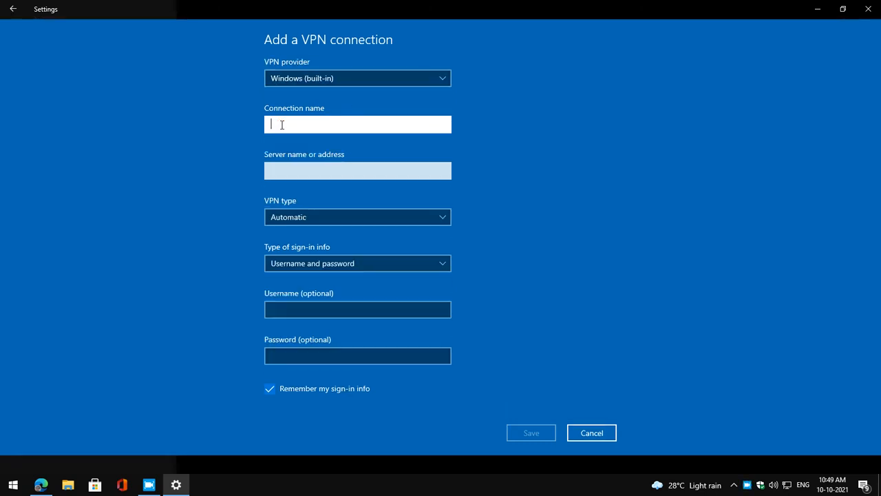
type("VPNBOOK")
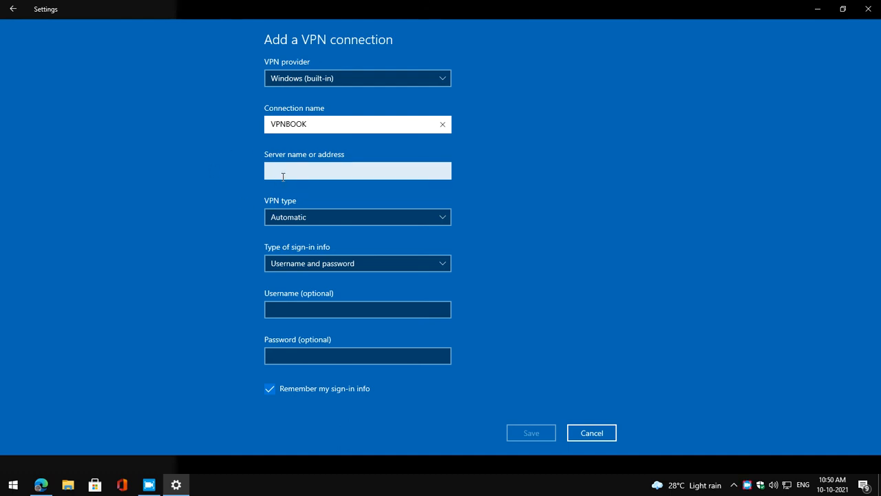
- Copy us1.vpnbook.com from the VPNBook page in Edge as the server address in Settings, and choose Point to Point Tunnelling Protocol (PPTP) as the VPN type
left_click(40, 485)
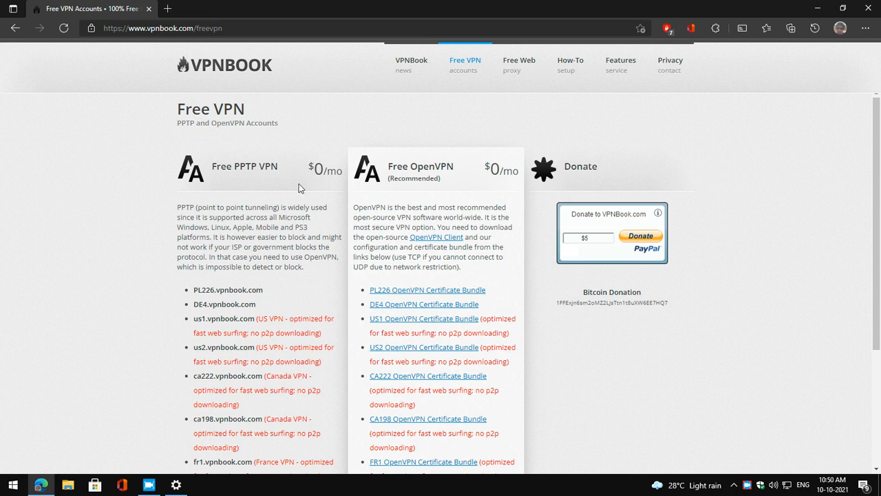
scroll(246, 217, "down", 1)
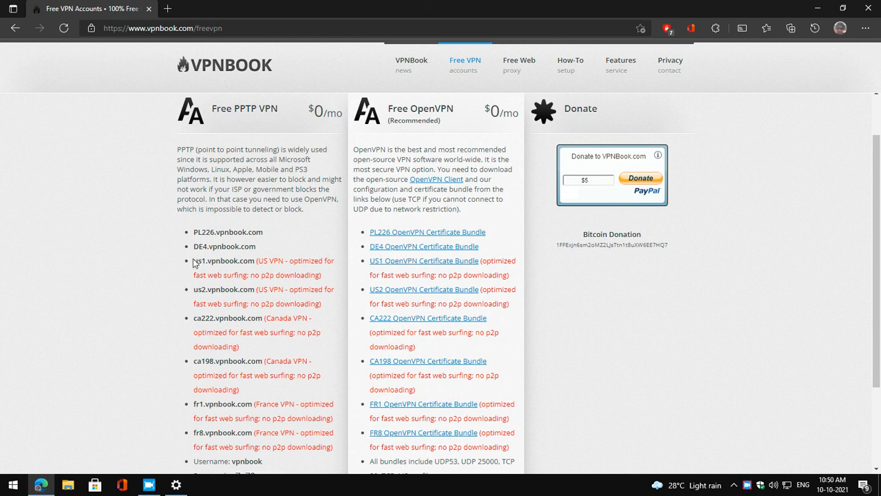
left_click_drag(194, 262, 255, 265)
key("ctrl+c")
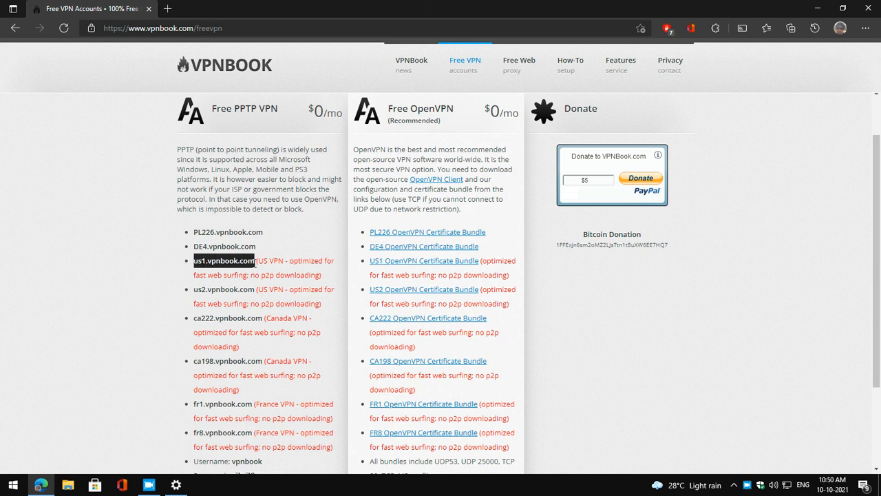
left_click(818, 8)
left_click(300, 168)
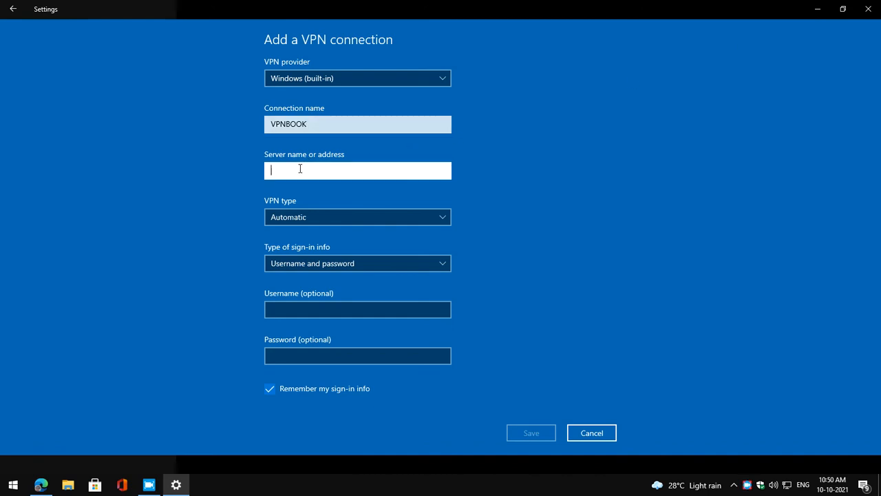
key("ctrl+v")
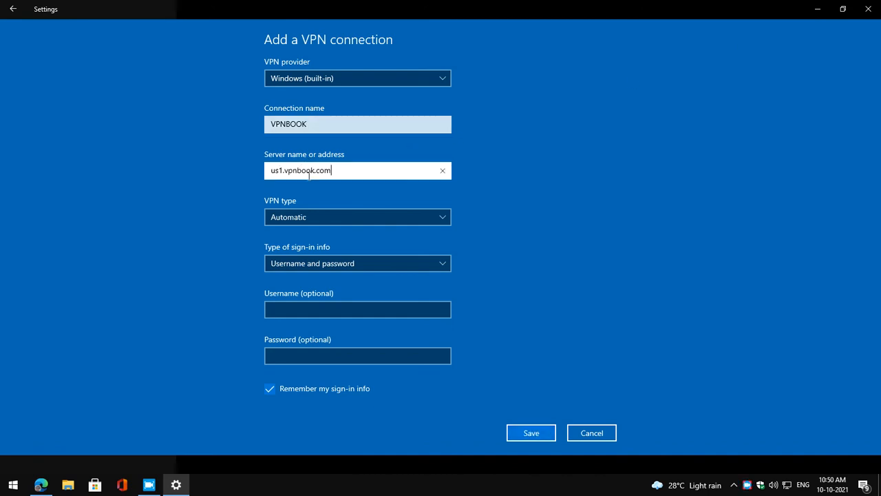
left_click(307, 216)
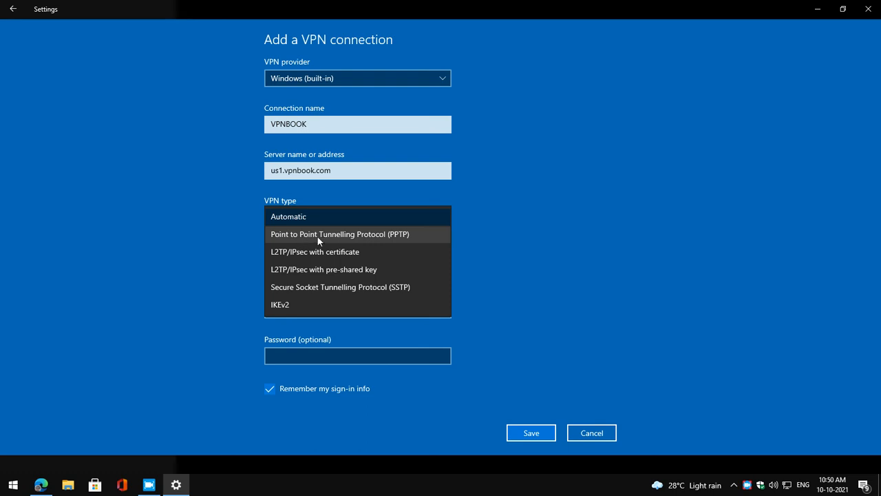
left_click(352, 235)
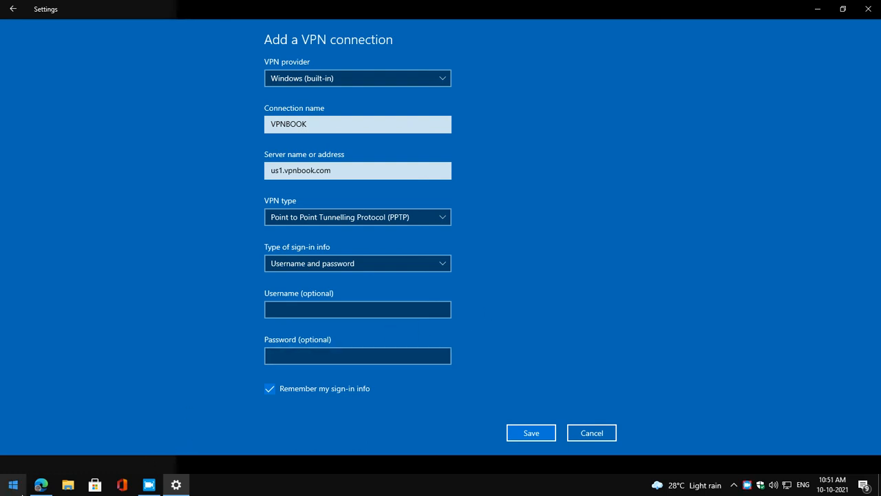
- Copy the PPTP username vpnbook from the VPNBook page in Edge into the connection's username in Settings
left_click(40, 484)
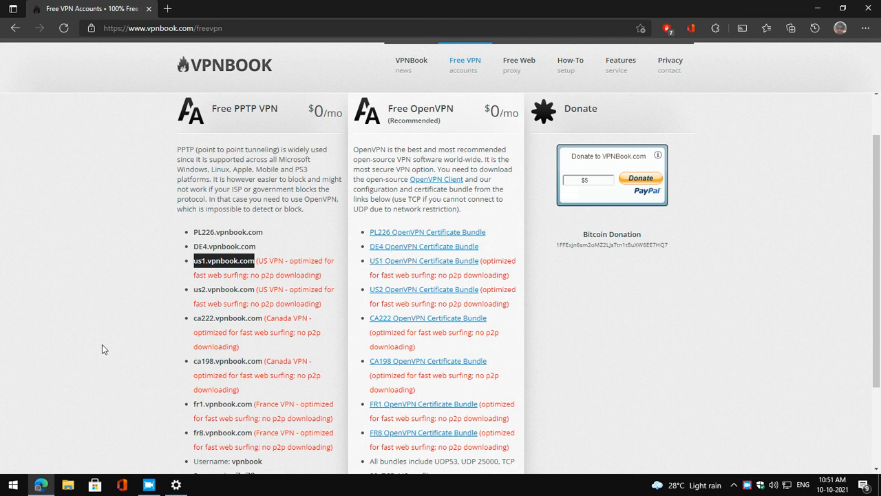
scroll(235, 260, "down", 2)
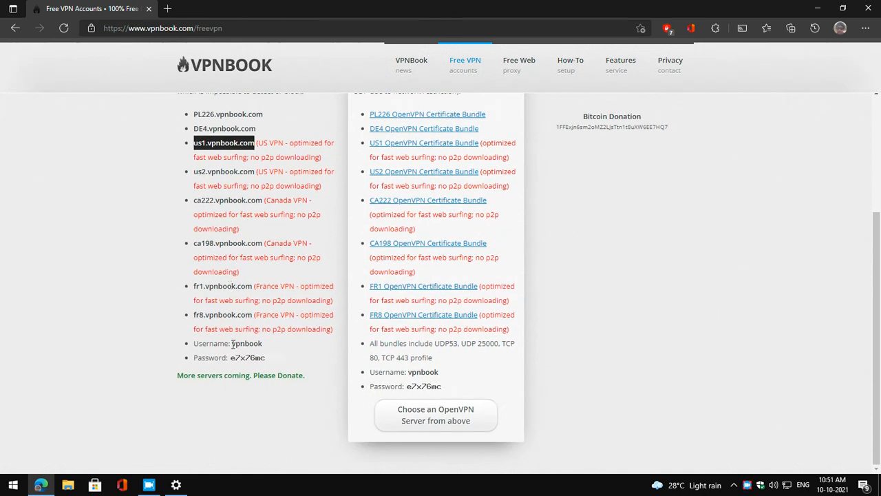
left_click_drag(232, 344, 264, 348)
key("ctrl+c")
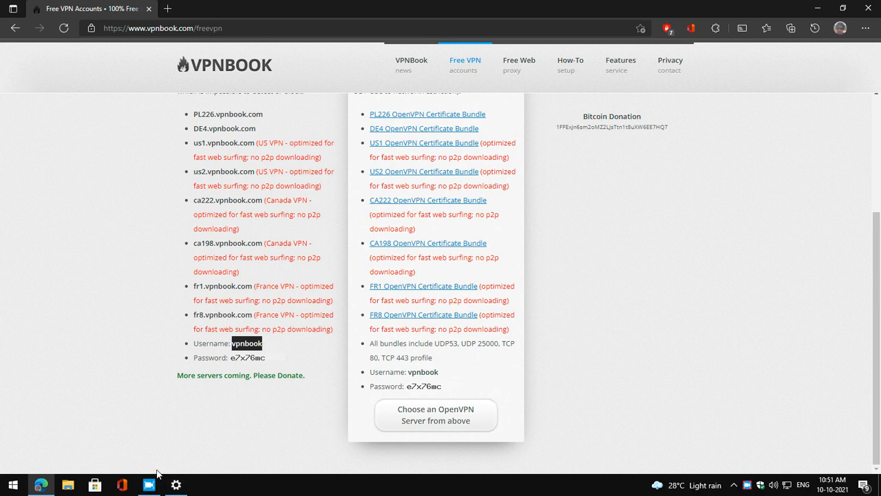
left_click(176, 485)
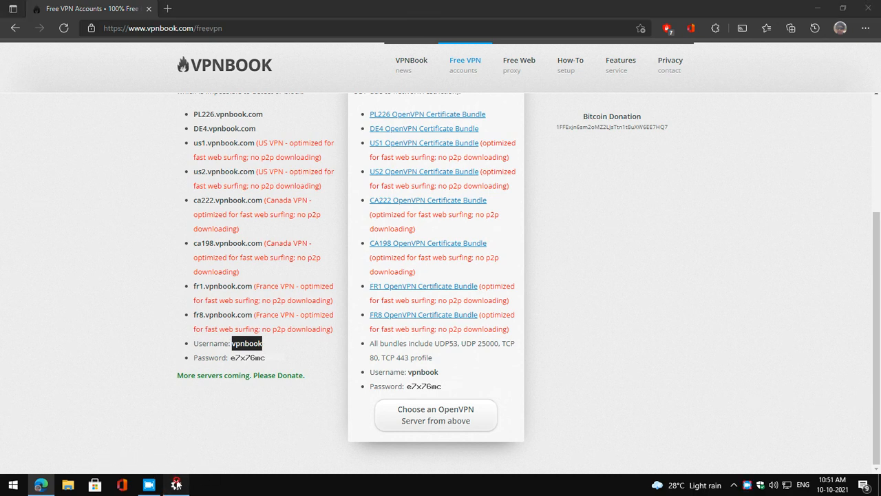
left_click(305, 313)
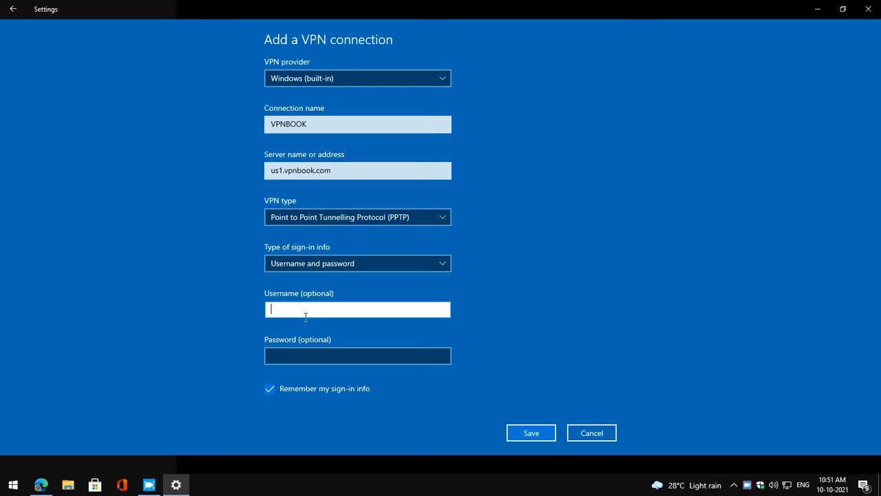
key("ctrl+v")
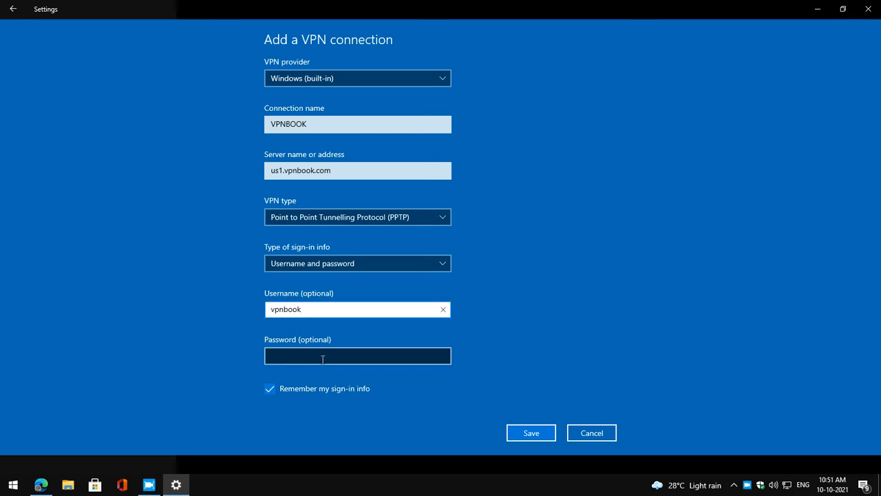
- Switch to Edge and look up the password listed under Free PPTP VPN on the VPNBook page
left_click(40, 486)
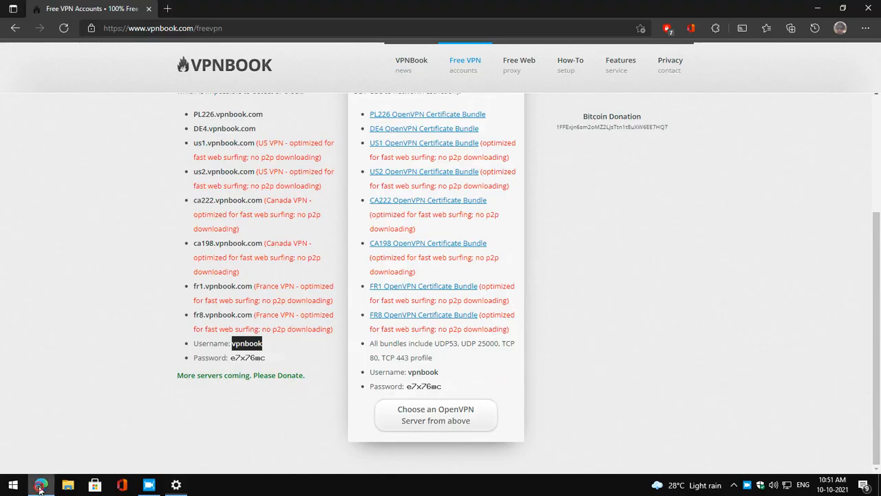
left_click_drag(228, 358, 235, 358)
double_click(241, 359)
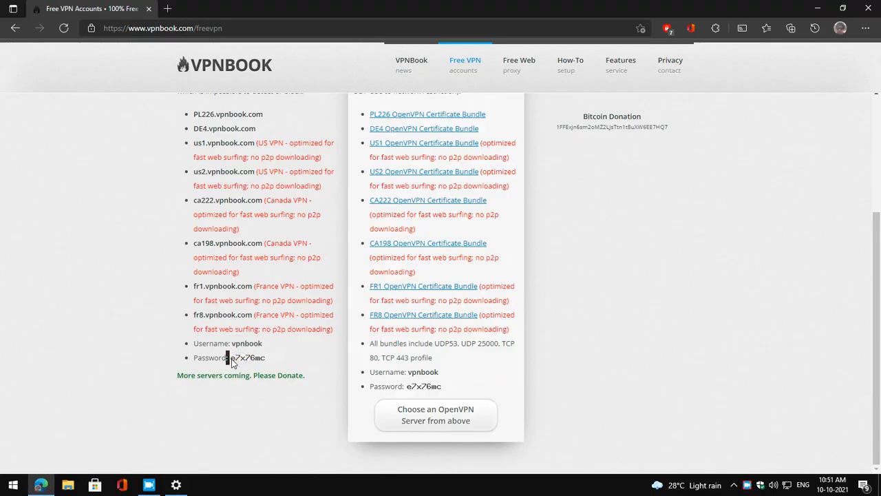
left_click(226, 359)
mouse_move(178, 486)
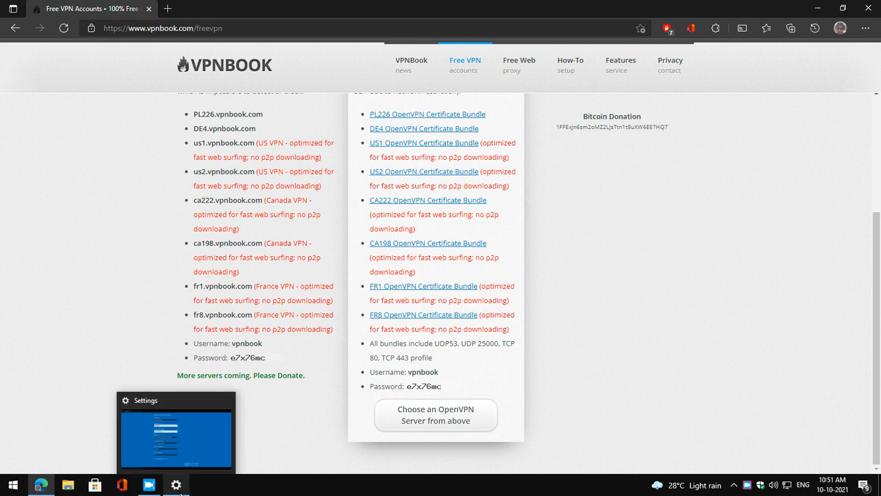
- Return to Settings and enter the VPN account password, rechecking it against the VPNBook page in Edge
left_click(177, 486)
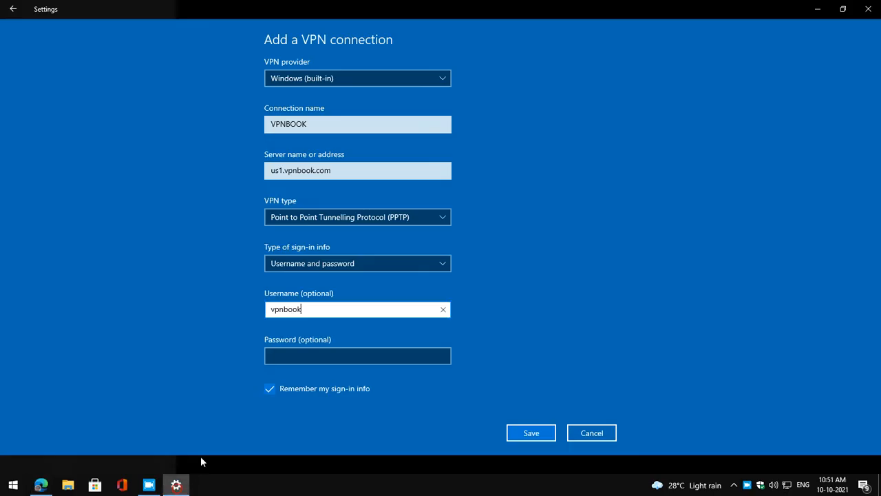
left_click(331, 353)
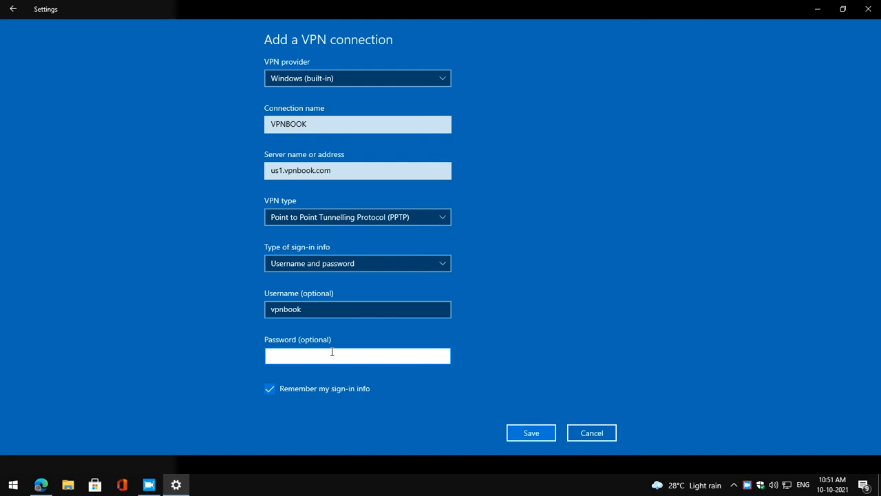
type("e7")
left_click(41, 485)
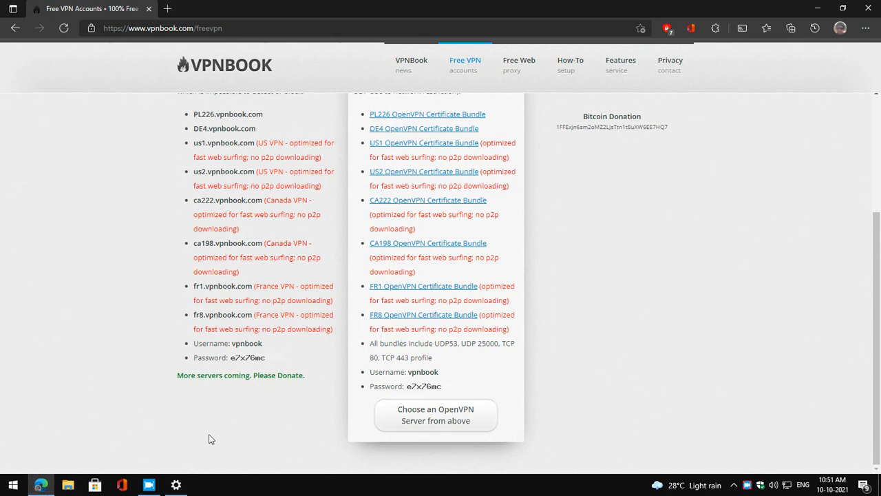
left_click(176, 485)
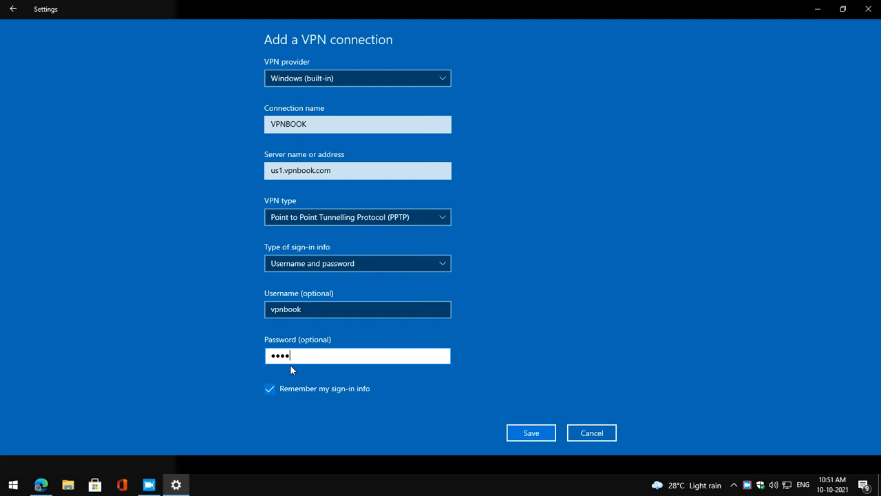
left_click(40, 485)
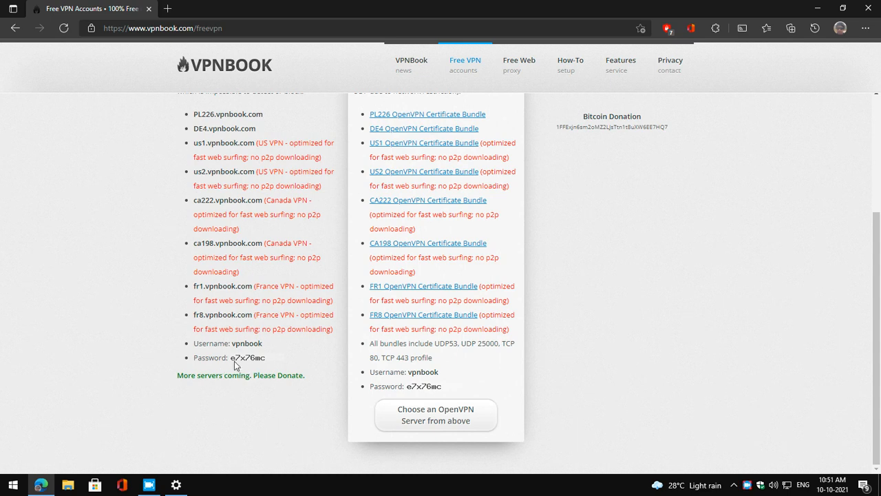
left_click(177, 484)
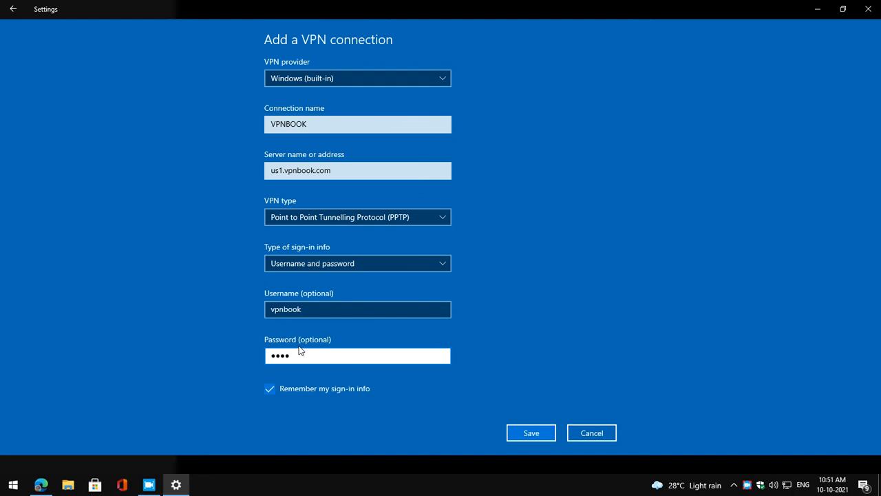
type("***")
left_click(290, 409)
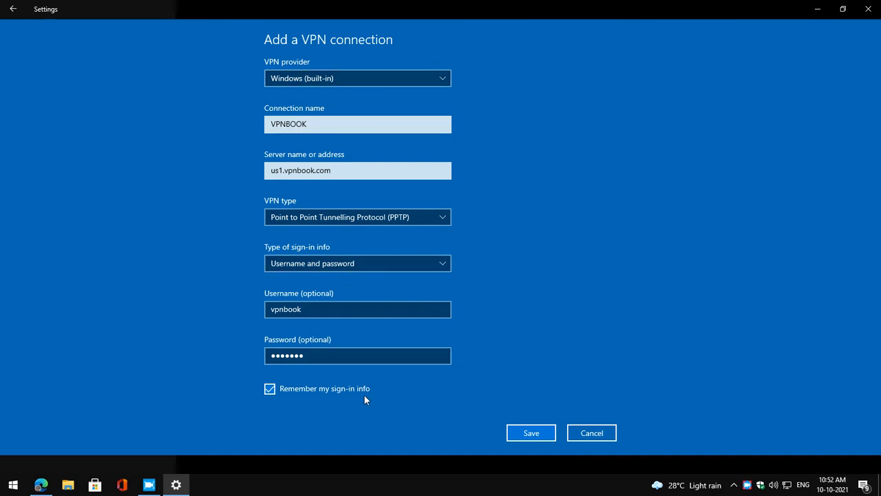
- Save the new VPN connection and try to connect to VPNBOOK
left_click(548, 430)
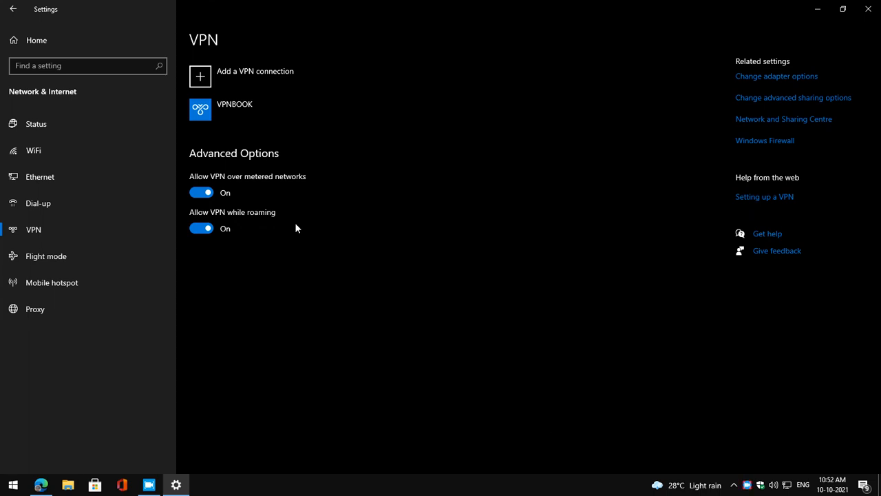
left_click(273, 102)
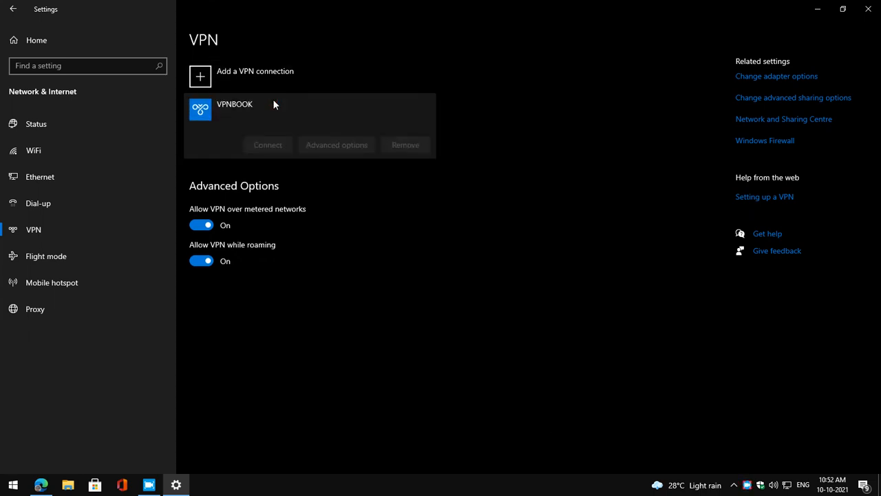
left_click(279, 144)
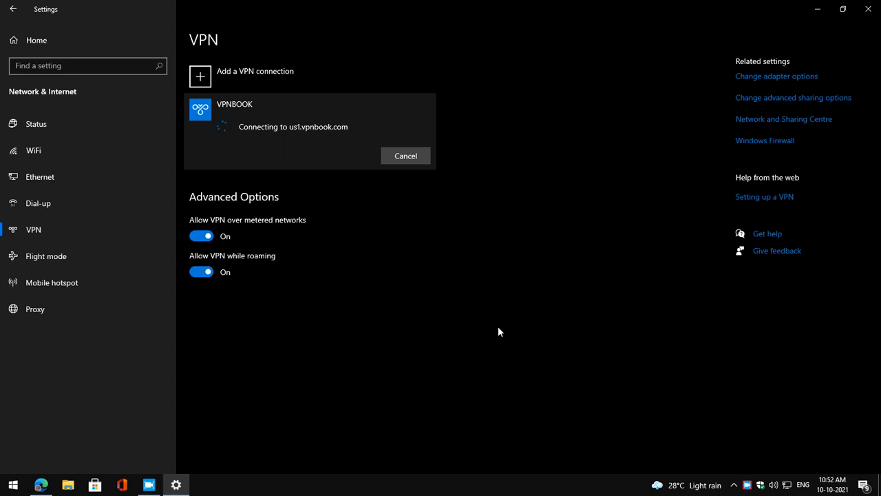
right_click(747, 485)
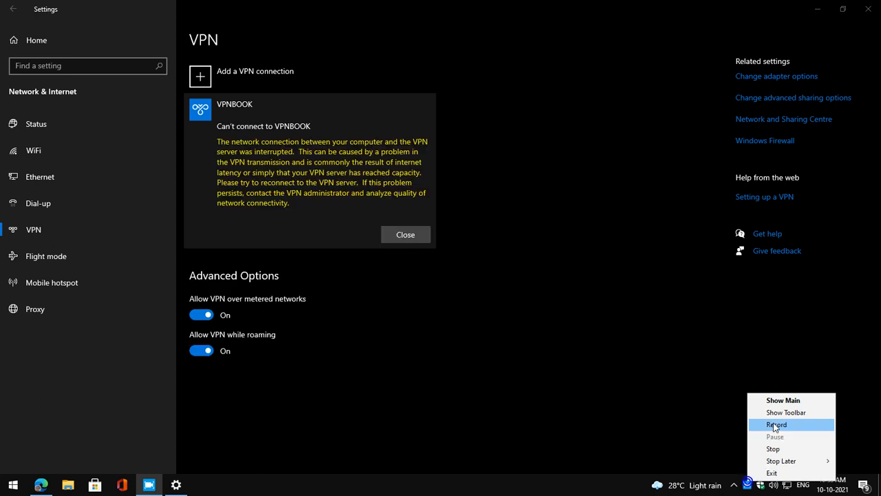
left_click(772, 424)
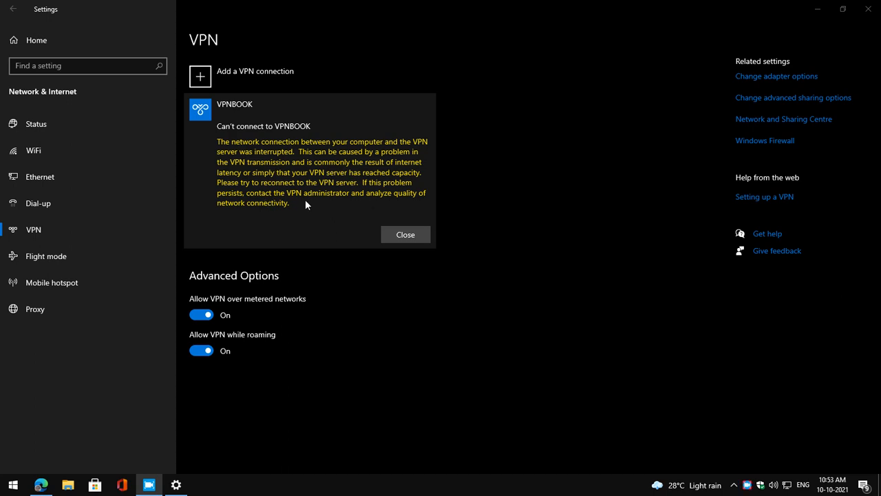
- Disallow VPN over metered networks and while roaming, and try connecting to VPNBOOK again
left_click(205, 315)
left_click(213, 351)
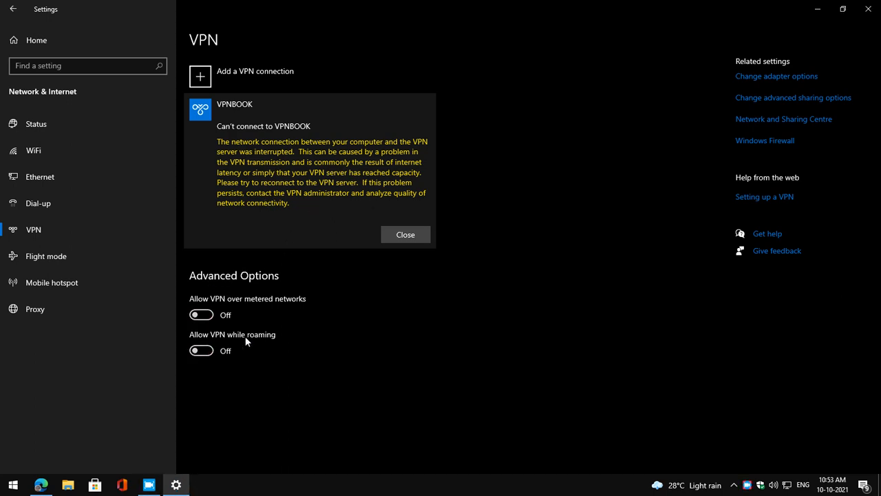
left_click(398, 237)
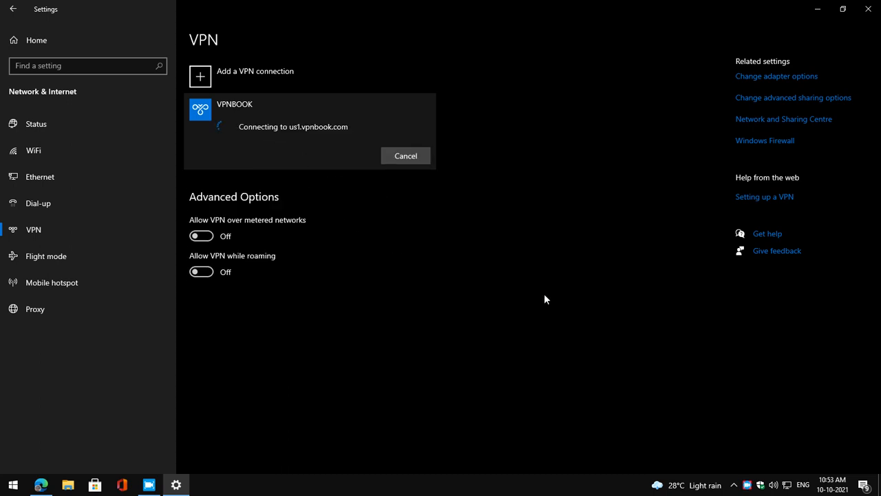
left_click(746, 486)
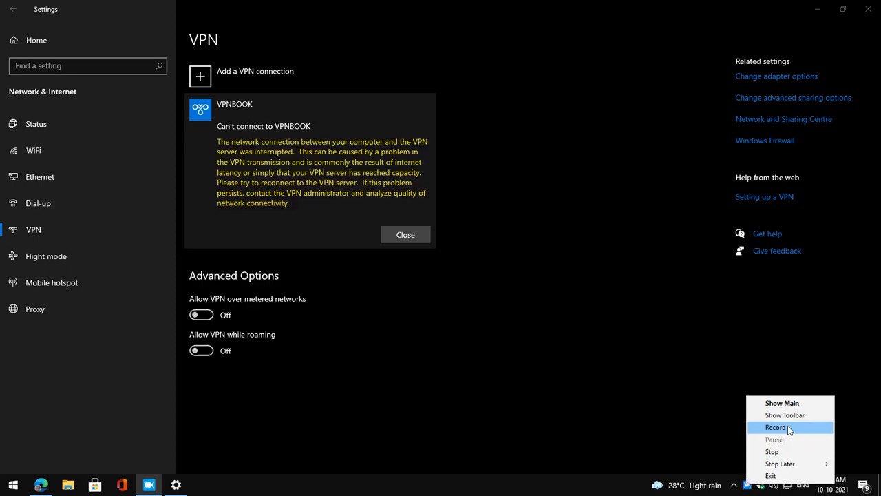
left_click(788, 425)
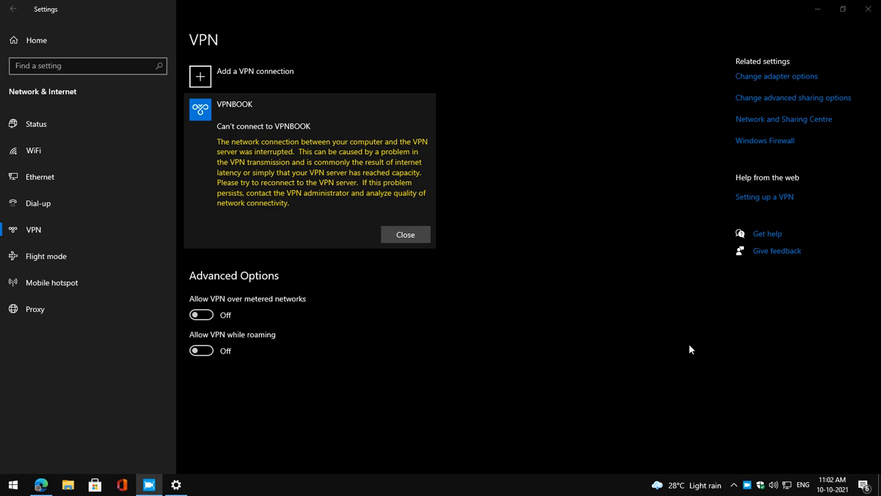
right_click(747, 485)
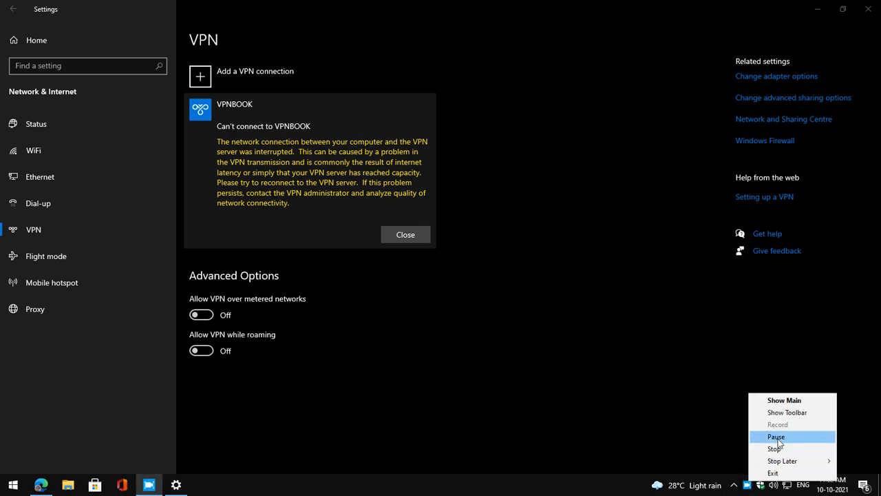
left_click(776, 448)
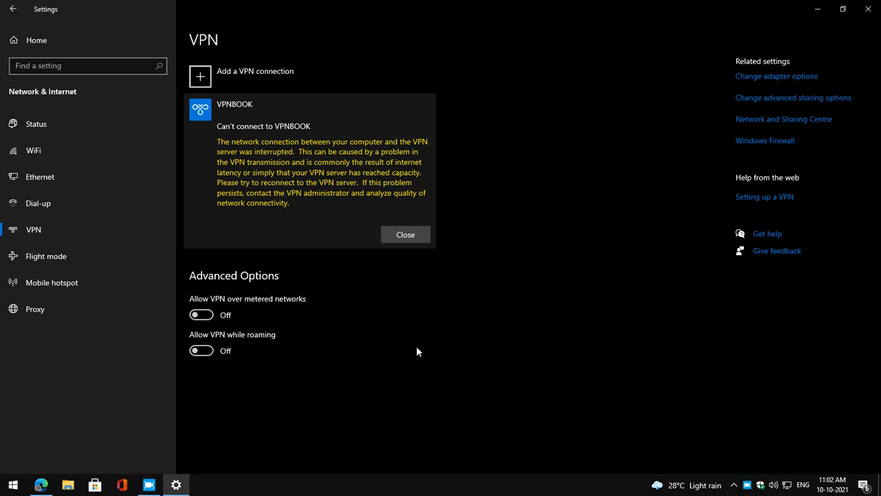